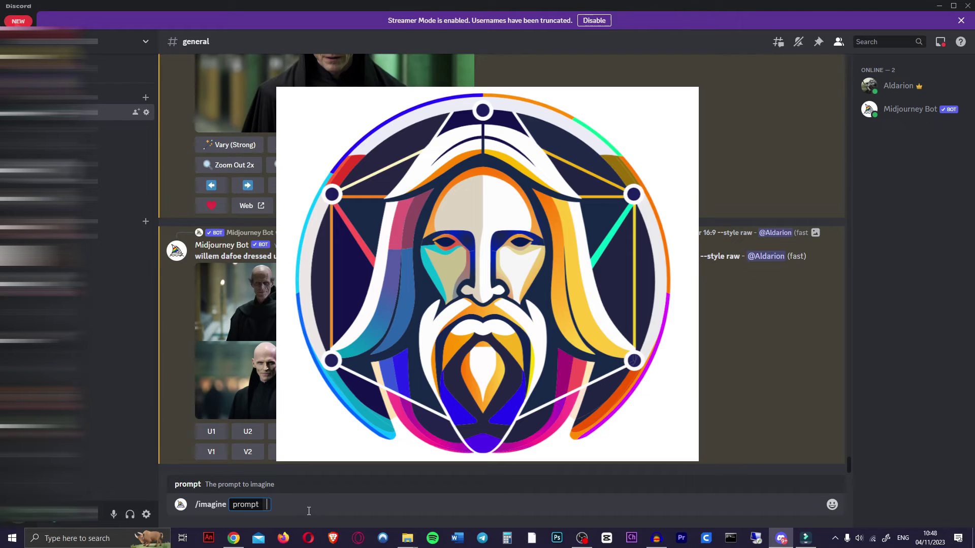
Paste the prompt 'bill murray dressed up as gandalf in a movie directed by wes anderson --ar 16:9 --style raw' into /imagine.
{"action": "type", "text": "bill murray dressed up as gandalf in a movie directed by wes anderson --ar 16:9 --style raw"}
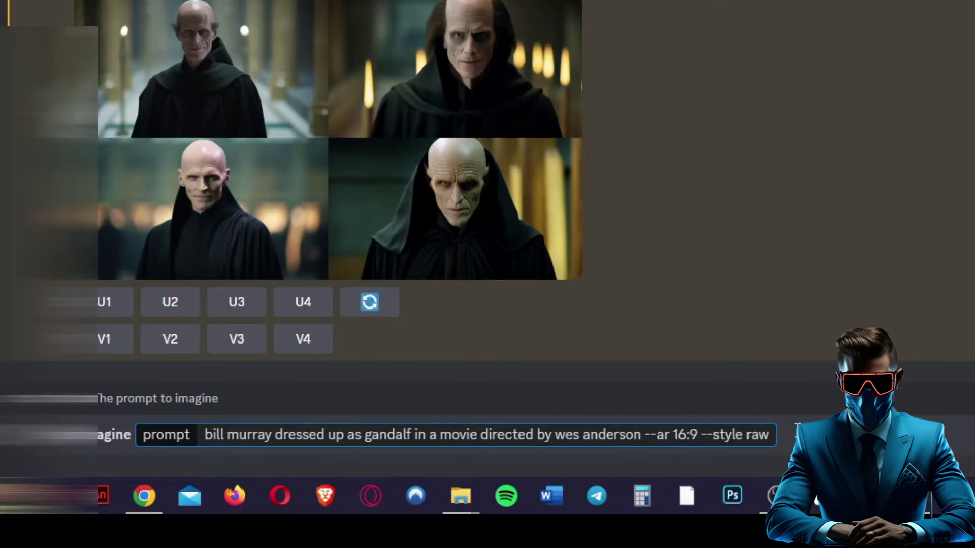
Send the Gandalf prompt, close the enlarged castle grid and enlarge the Hogwarts four-image grid.
{"action": "key", "text": "Return"}
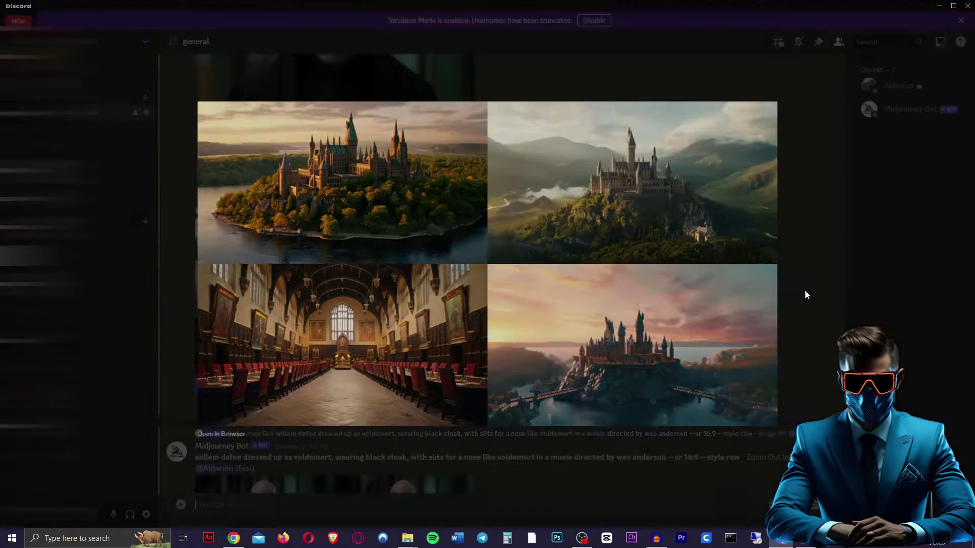
{"action": "left_click", "coordinate": [805, 292]}
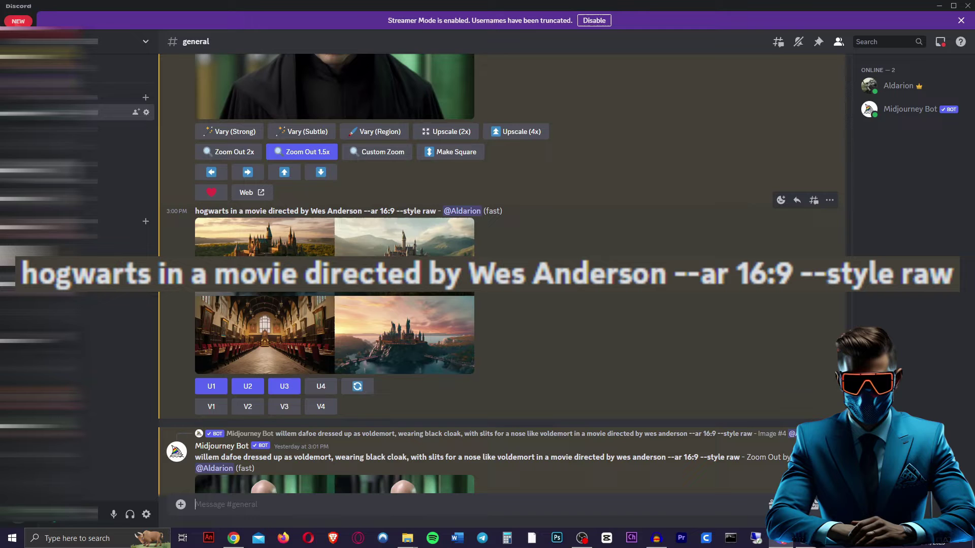
{"action": "left_click", "coordinate": [335, 274]}
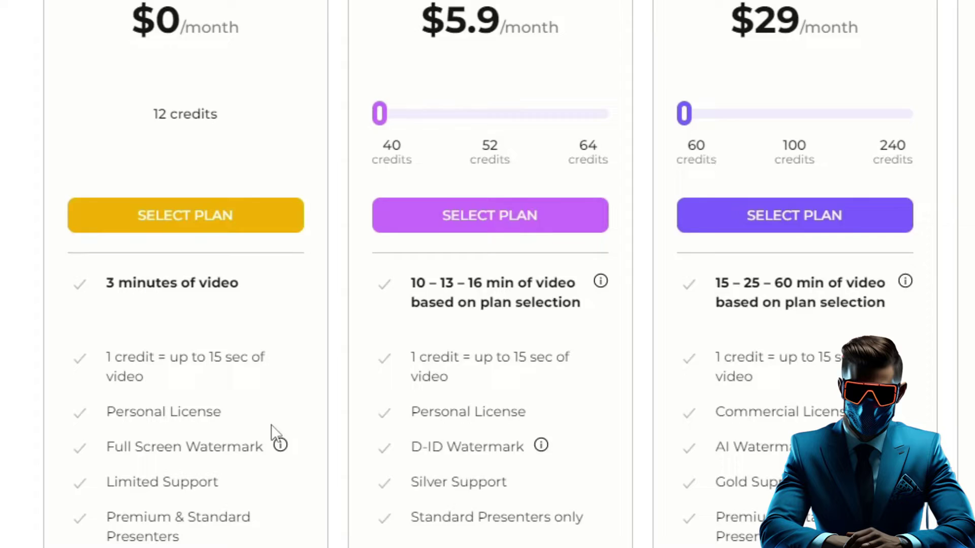
Close the D-ID Studio pricing page to get back to the home dashboard.
{"action": "mouse_move", "coordinate": [211, 402]}
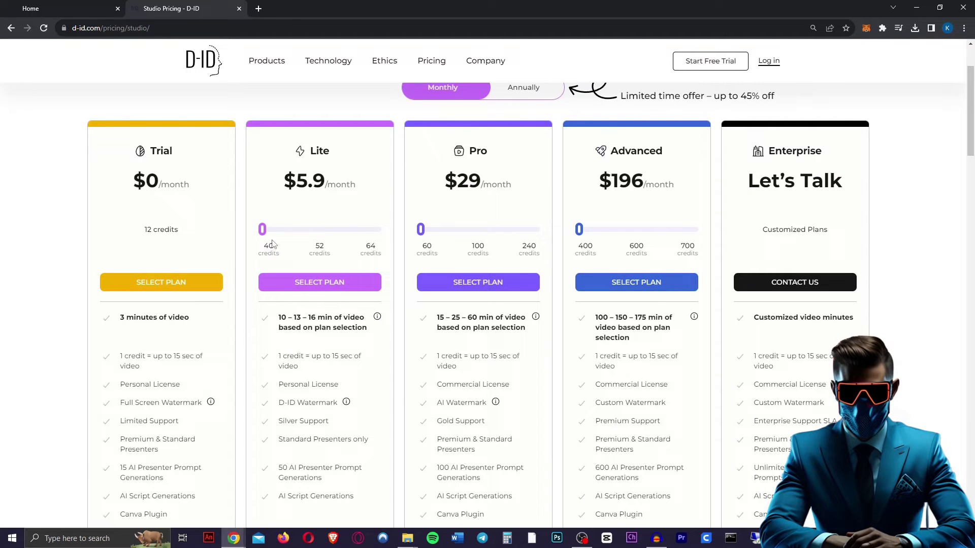
{"action": "mouse_move", "coordinate": [346, 405]}
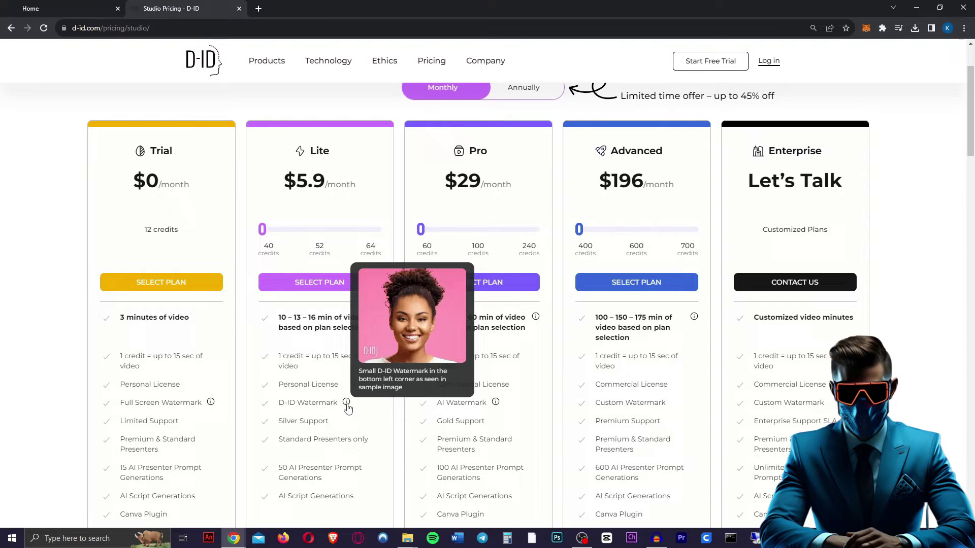
{"action": "key", "text": "ctrl+w"}
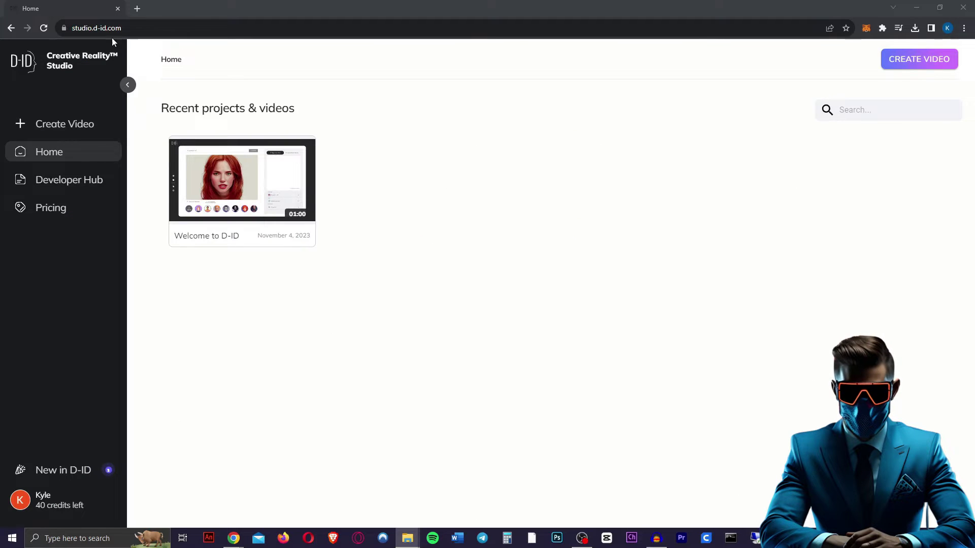
Start a new D-ID video using the long-bearded wizard portrait as the presenter.
{"action": "left_click", "coordinate": [938, 62]}
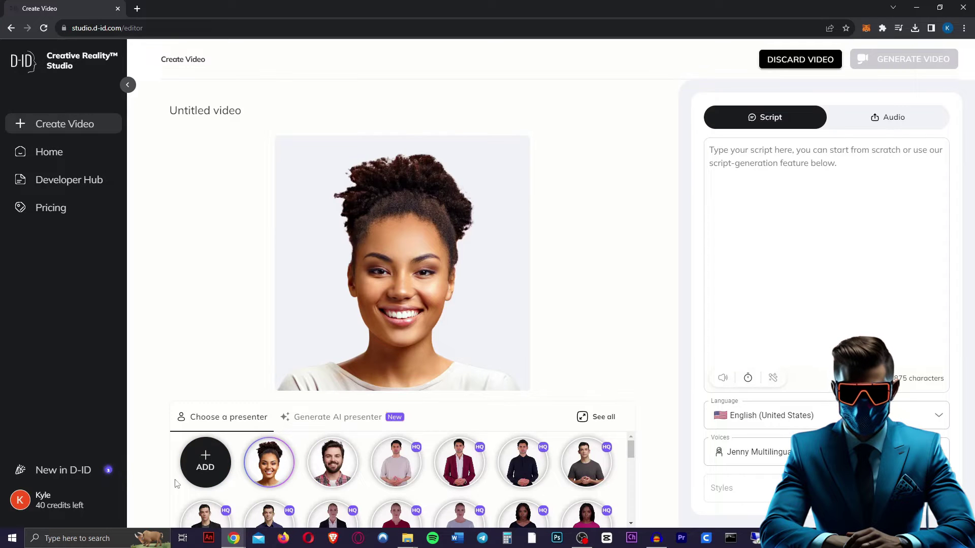
{"action": "mouse_move", "coordinate": [204, 473]}
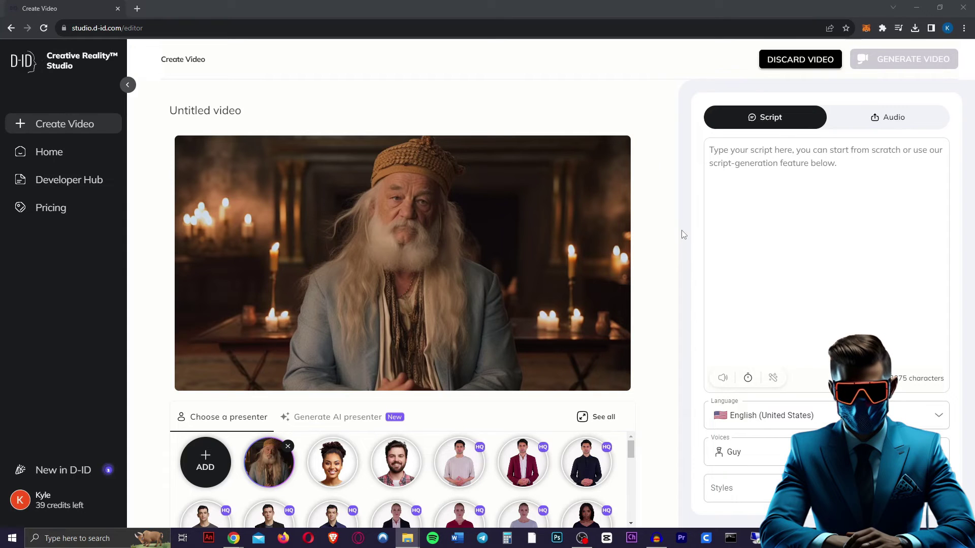
Use Silent.mp3 as the wizard's audio and generate the 00:07 talking video for 1 credit.
{"action": "left_click", "coordinate": [893, 120]}
{"action": "left_click", "coordinate": [736, 254]}
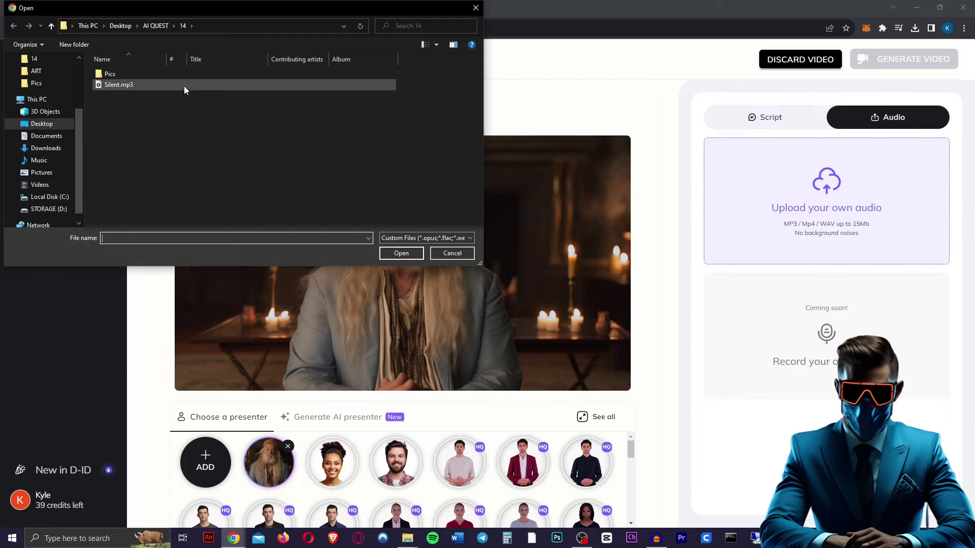
{"action": "double_click", "coordinate": [175, 86]}
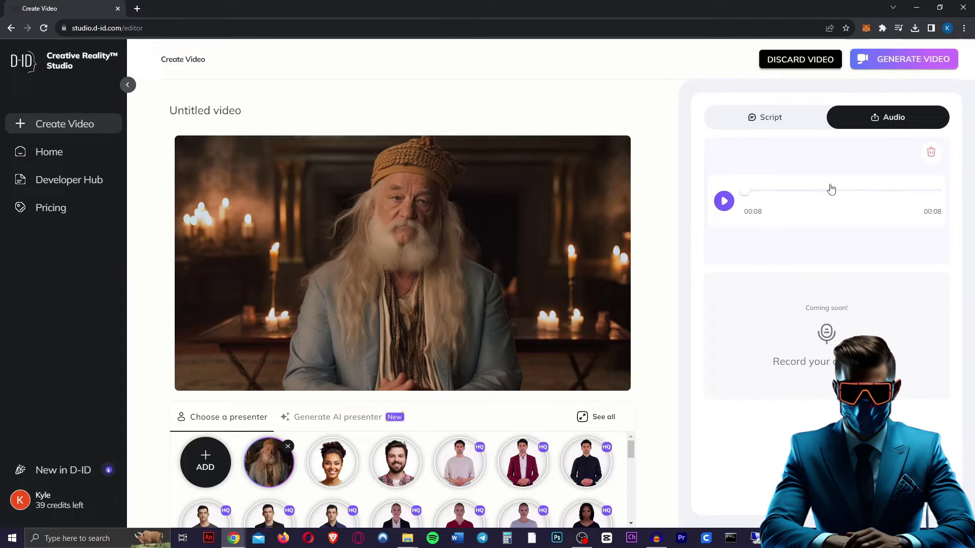
{"action": "left_click", "coordinate": [909, 66]}
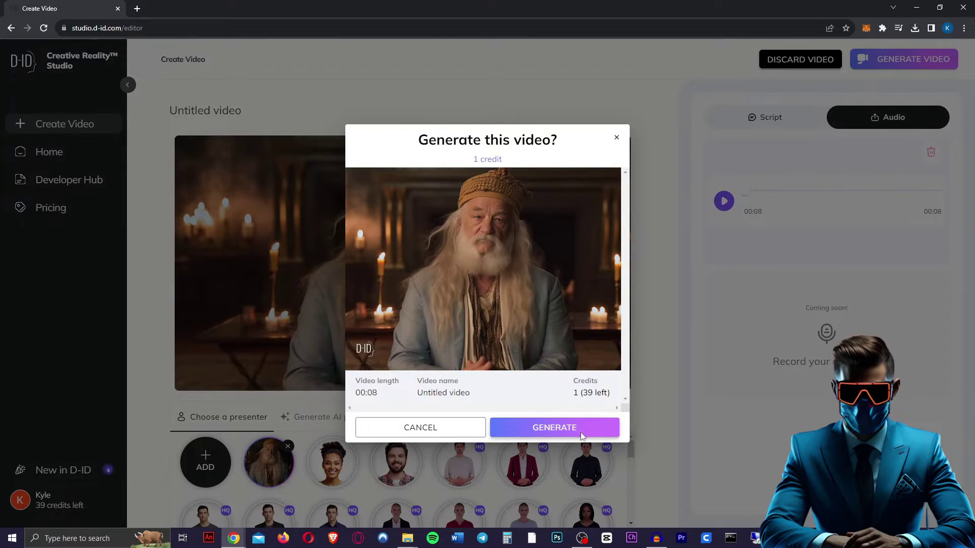
{"action": "left_click", "coordinate": [554, 428]}
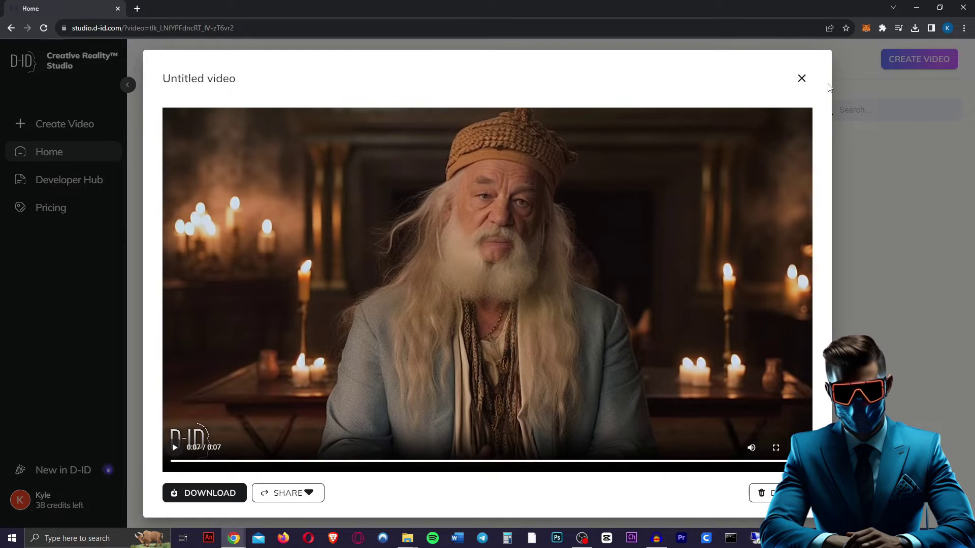
{"action": "left_click", "coordinate": [801, 79]}
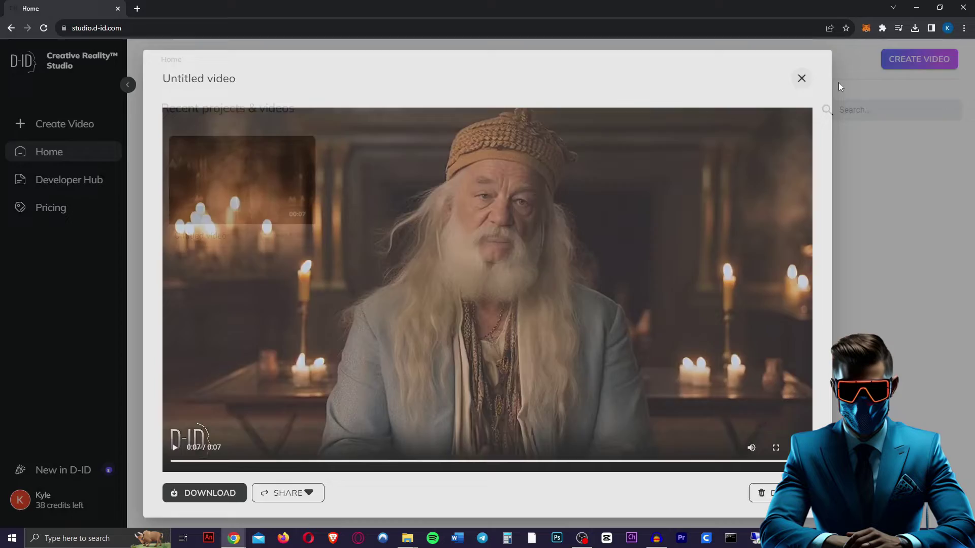
{"action": "left_click", "coordinate": [896, 61]}
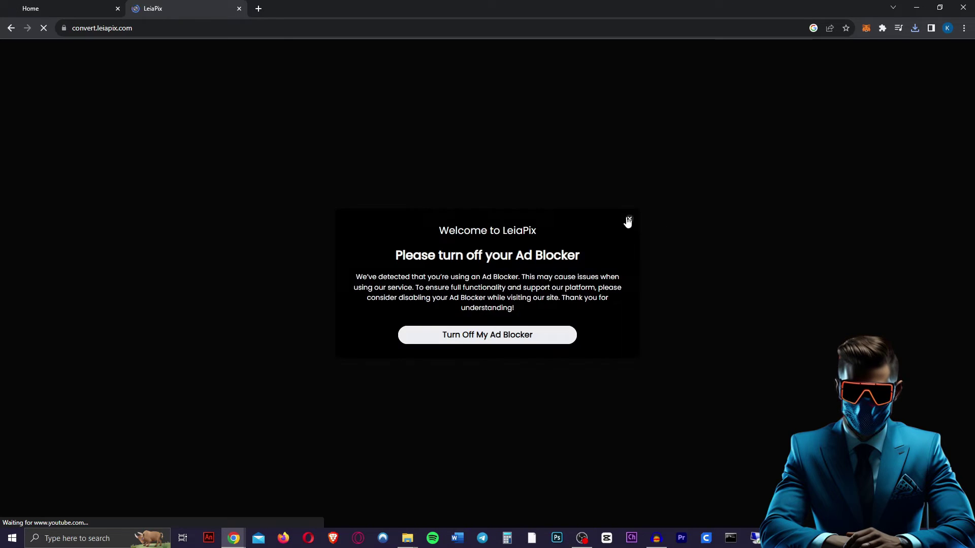
Dismiss the LeiaPix popups and drop the Hogwarts castle image onto the canvas.
{"action": "left_click", "coordinate": [629, 220]}
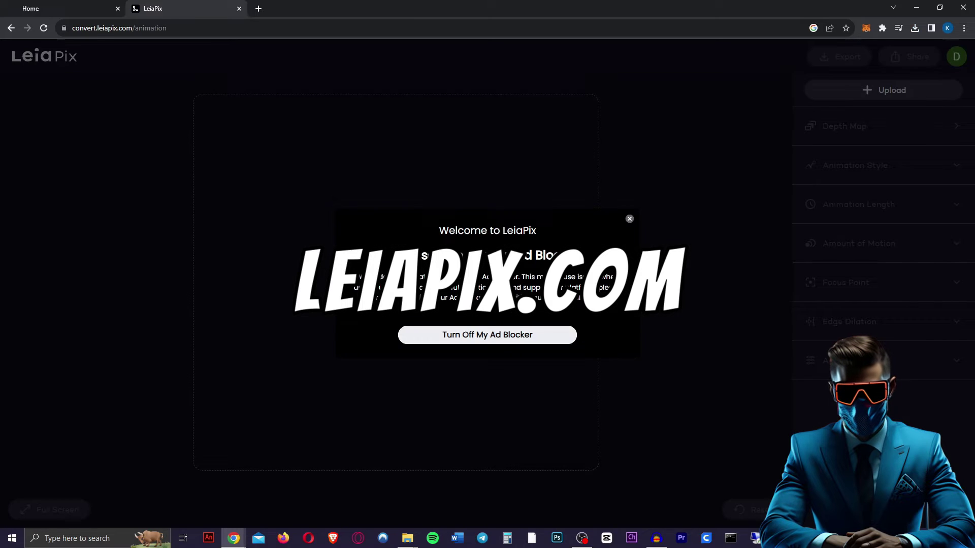
{"action": "left_click", "coordinate": [629, 219]}
{"action": "left_click_drag", "start_coordinate": [0, 370], "coordinate": [346, 298]}
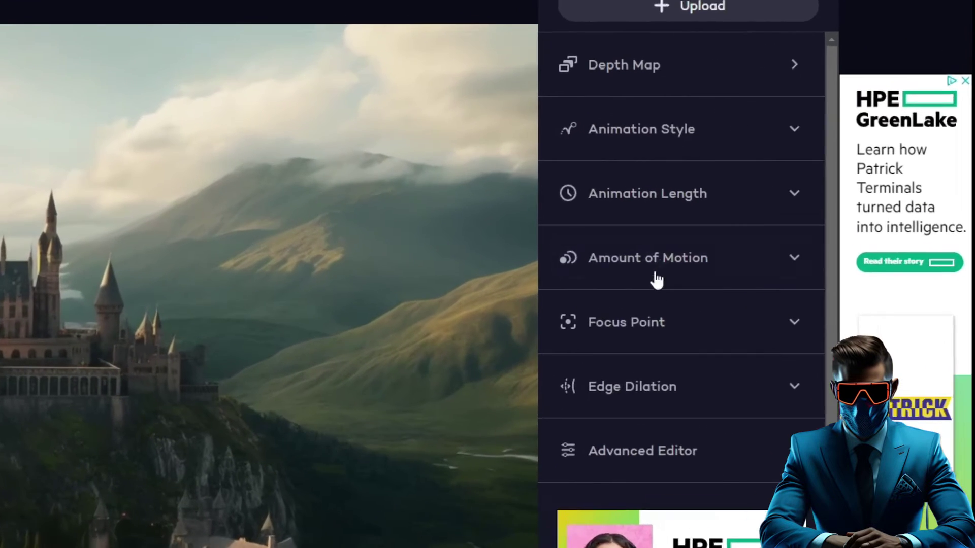
Tune Focus Point and Edge Dilation, set Amplitude X to 0, and export the animation.
{"action": "left_click", "coordinate": [818, 326]}
{"action": "left_click", "coordinate": [742, 466]}
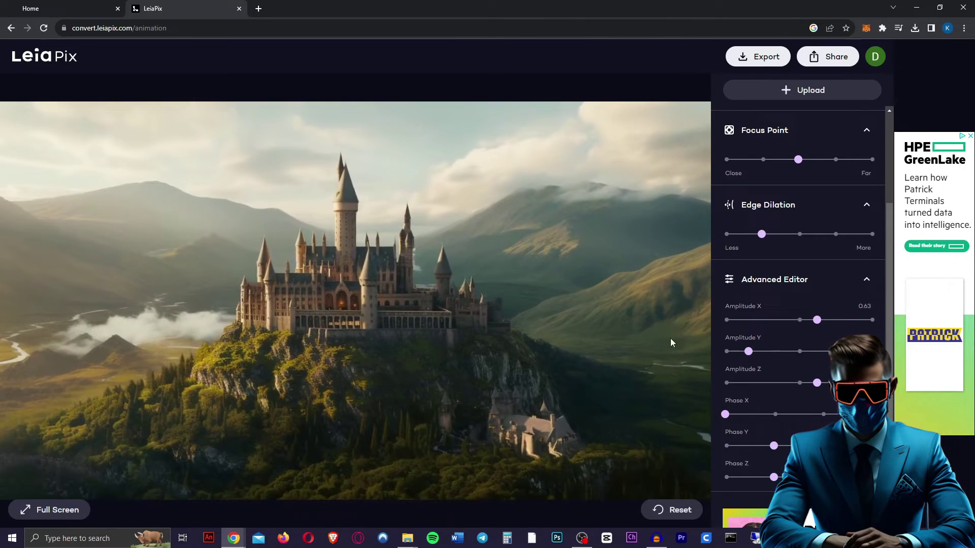
{"action": "left_click_drag", "start_coordinate": [792, 321], "coordinate": [734, 321]}
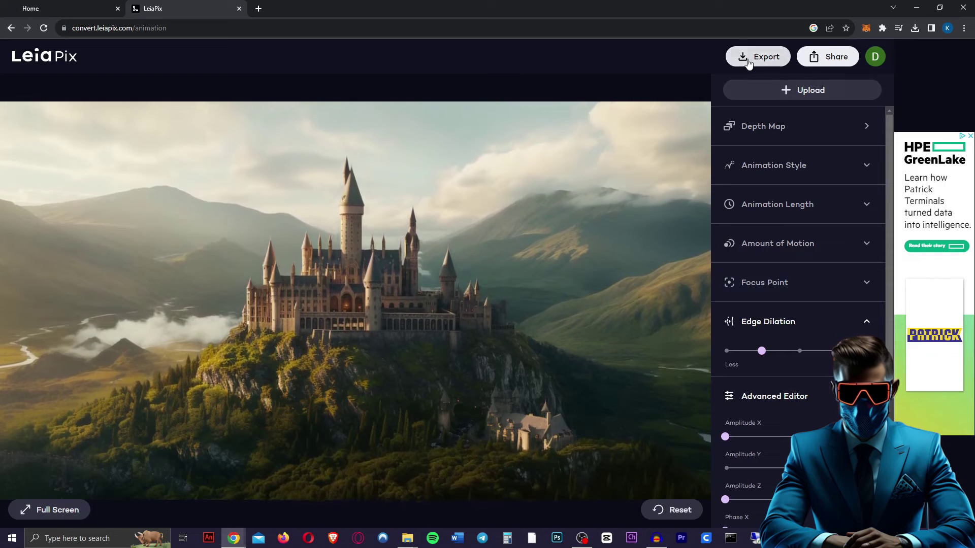
{"action": "left_click", "coordinate": [745, 57]}
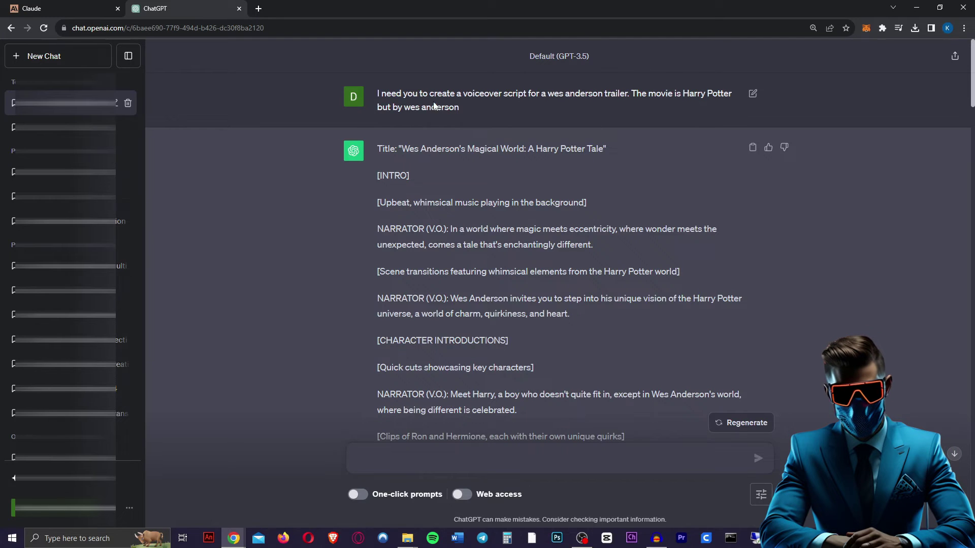
Scroll through the ChatGPT voiceover script, then open a new tab for ElevenLabs.
{"action": "scroll", "coordinate": [684, 172], "scroll_direction": "down", "scroll_amount": 9}
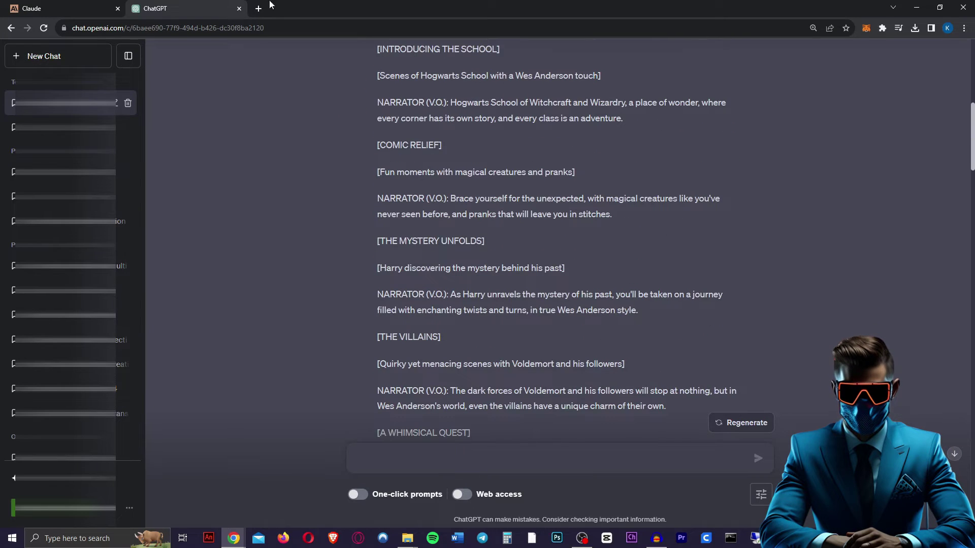
{"action": "left_click", "coordinate": [259, 8]}
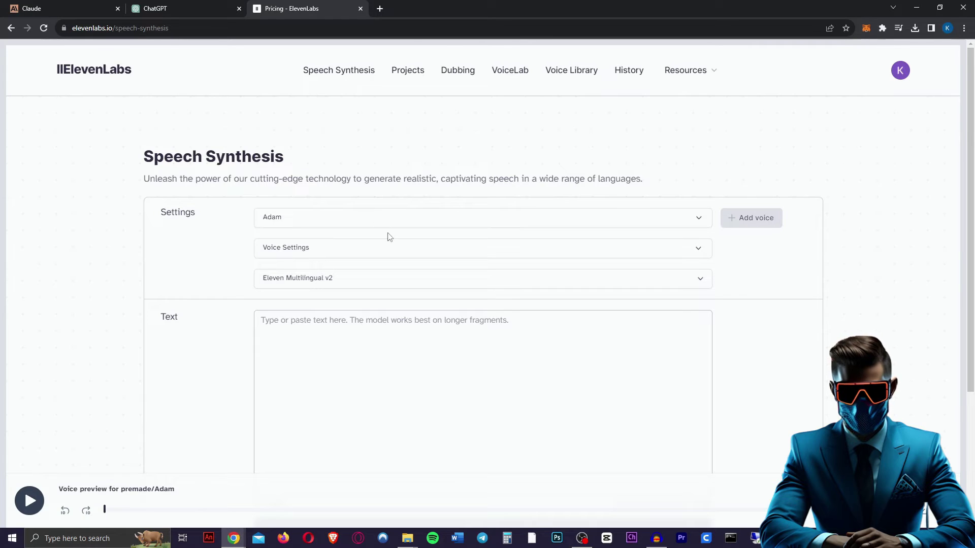
Keep Adam as the voice, add 'Starring' after the title line, and generate the full narration.
{"action": "scroll", "coordinate": [202, 210], "scroll_direction": "down", "scroll_amount": 1}
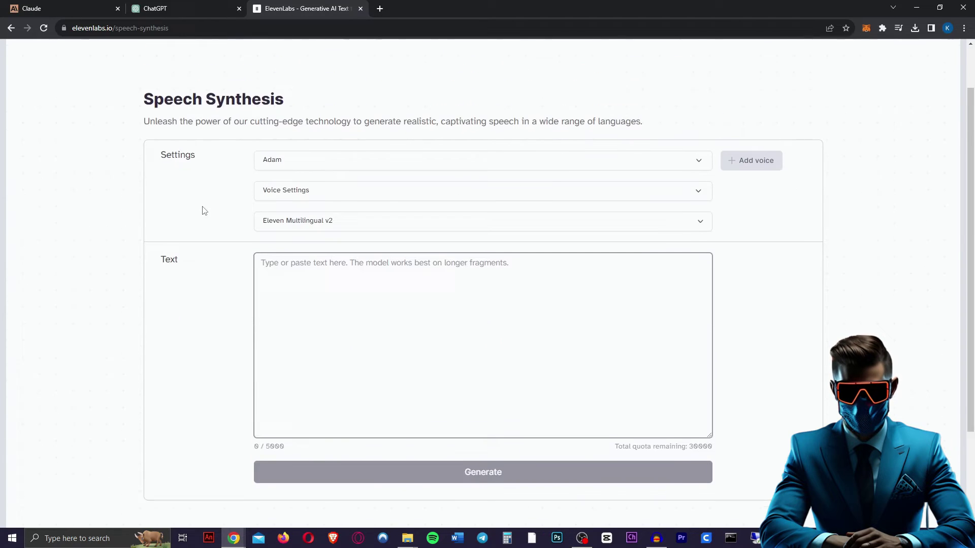
{"action": "left_click", "coordinate": [287, 168]}
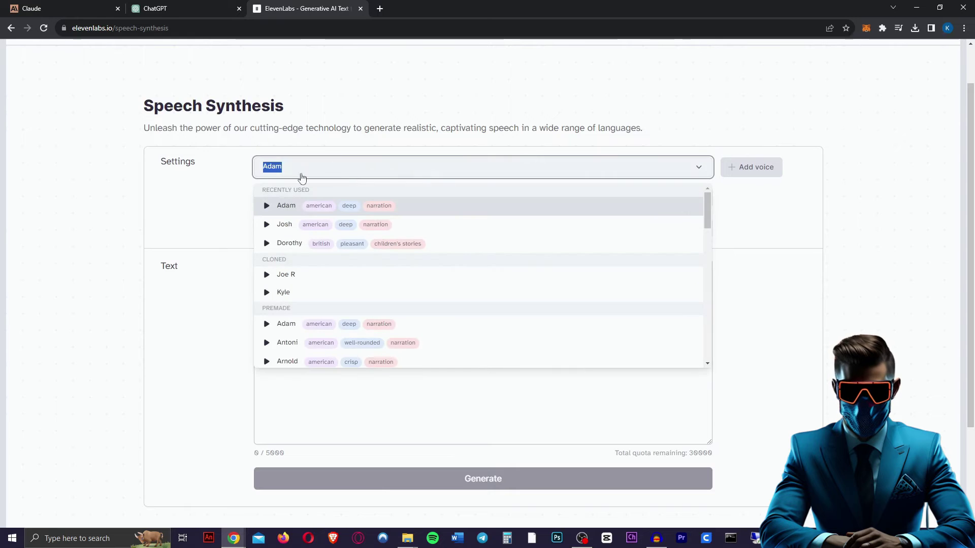
{"action": "left_click", "coordinate": [294, 210]}
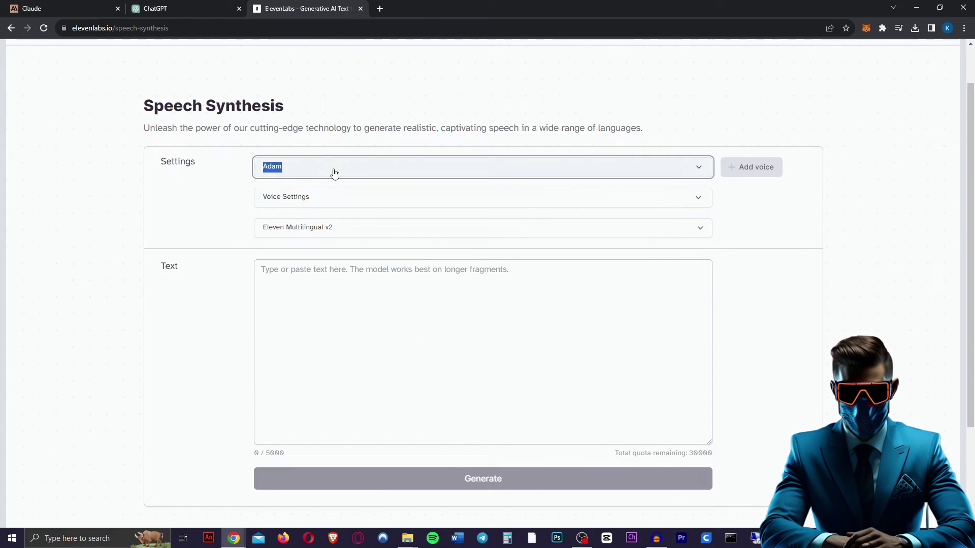
{"action": "left_click", "coordinate": [173, 9]}
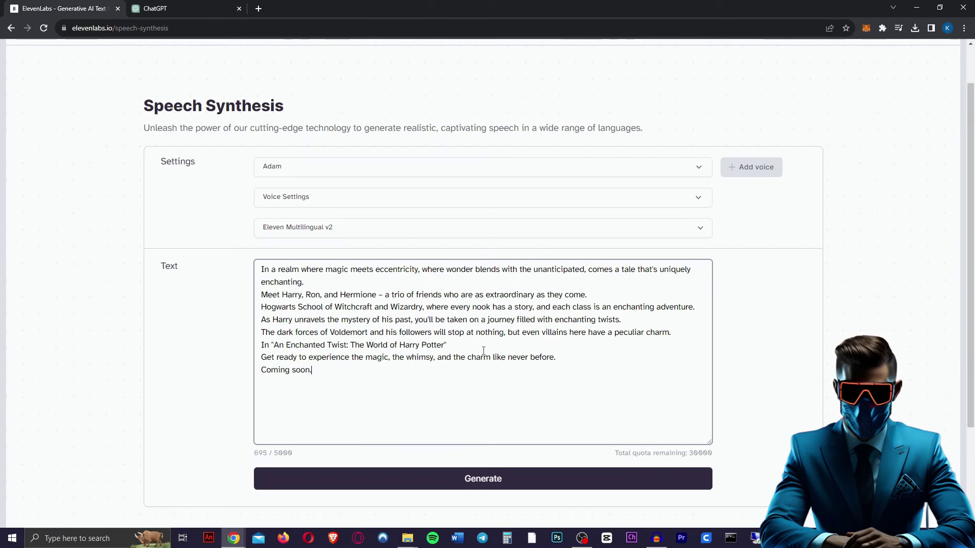
{"action": "key", "text": "Return"}
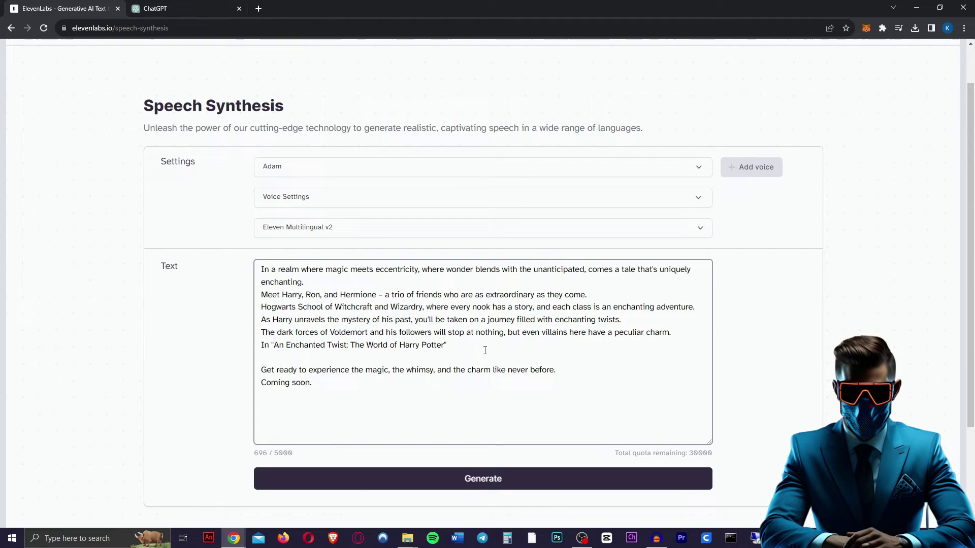
{"action": "type", "text": "Starring Timothee Chalamet"}
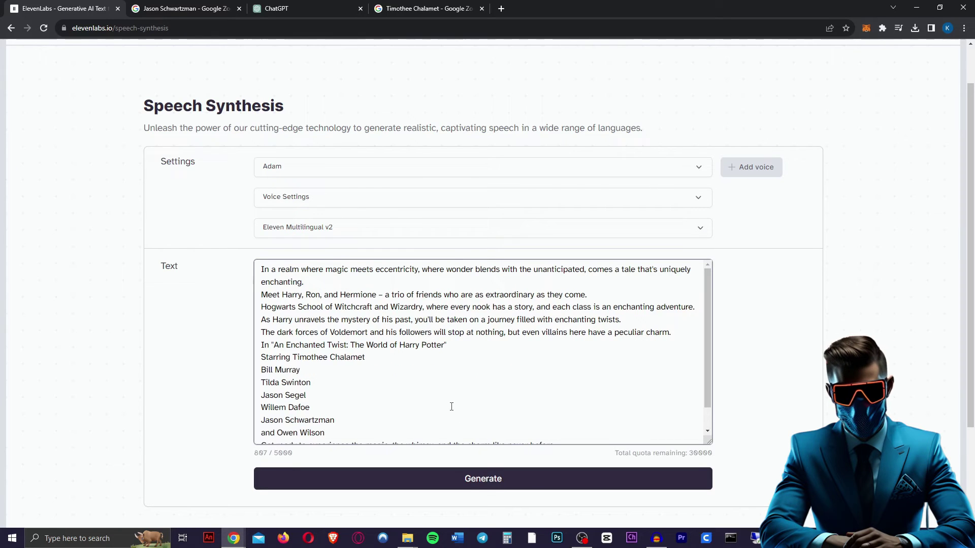
{"action": "left_click", "coordinate": [502, 482]}
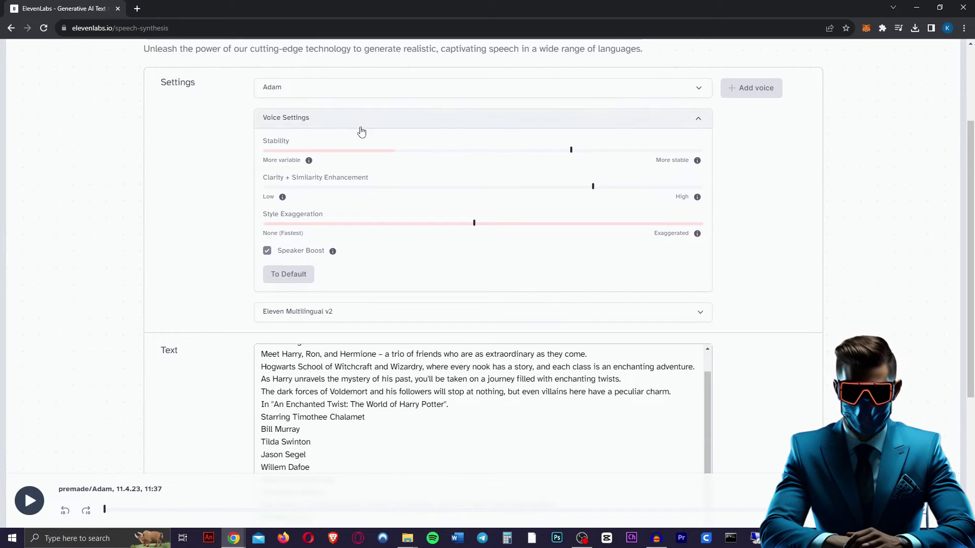
Replace the text with only the movie-title line and generate it as a separate clip.
{"action": "scroll", "coordinate": [284, 238], "scroll_direction": "down", "scroll_amount": 3}
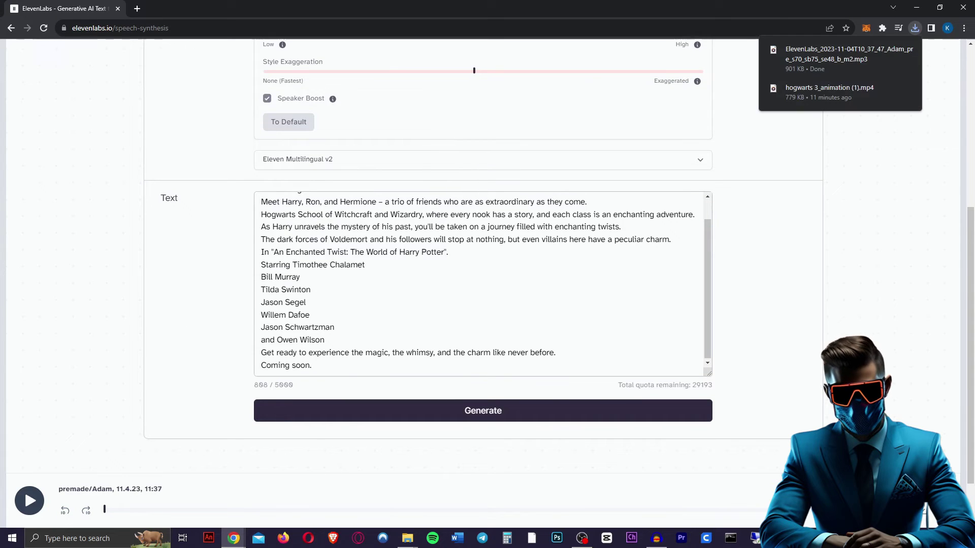
{"action": "triple_click", "coordinate": [436, 252]}
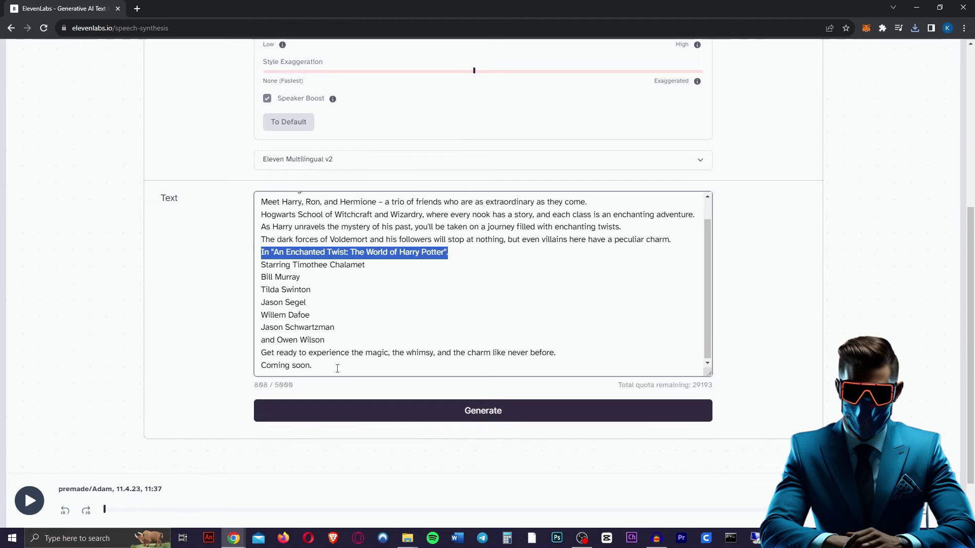
{"action": "key", "text": "ctrl+c"}
{"action": "key", "text": "ctrl+a"}
{"action": "key", "text": "ctrl+v"}
{"action": "left_click", "coordinate": [512, 412]}
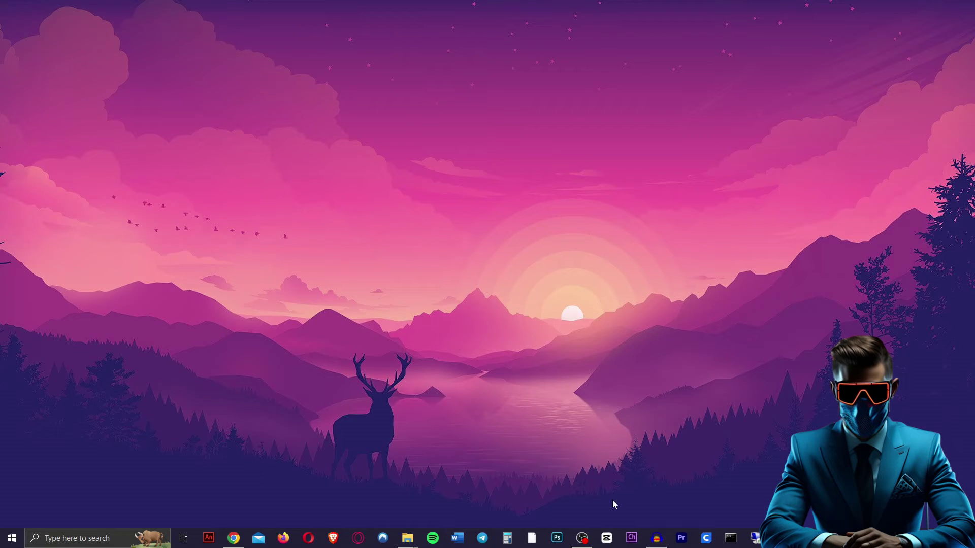
Import the ten video clips and two ElevenLabs narration files into CapCut, then preview 'Not Remotely Sorry'.
{"action": "left_click", "coordinate": [606, 536]}
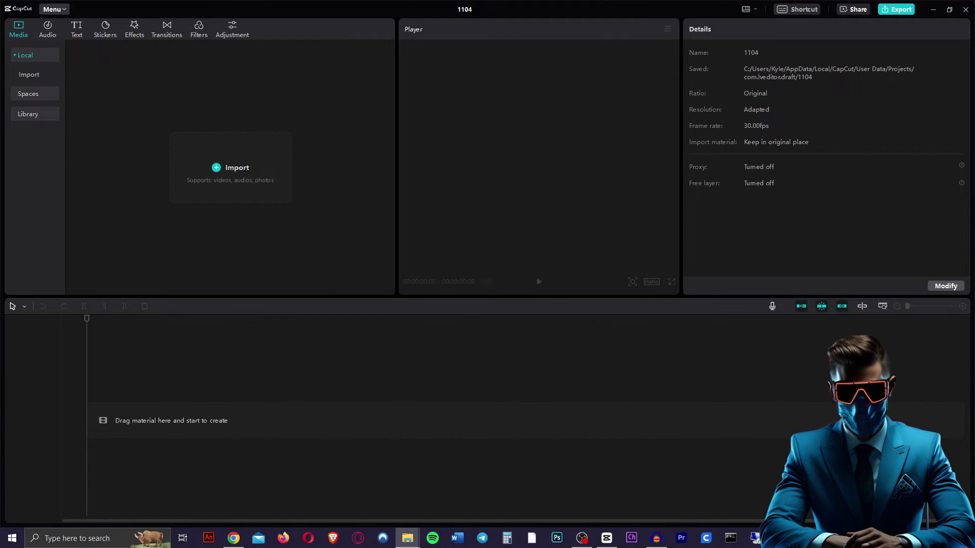
{"action": "left_click_drag", "start_coordinate": [113, 184], "coordinate": [235, 172]}
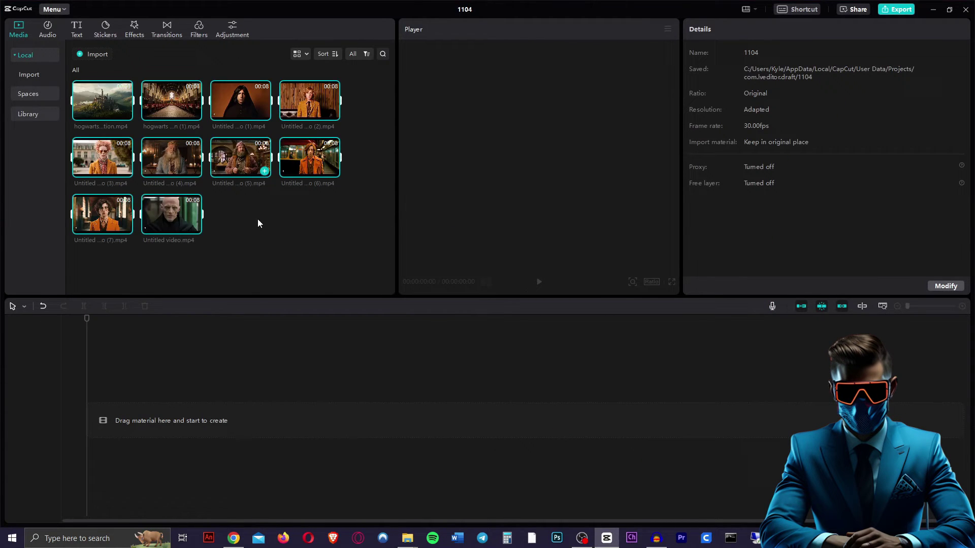
{"action": "left_click_drag", "start_coordinate": [257, 223], "coordinate": [284, 244]}
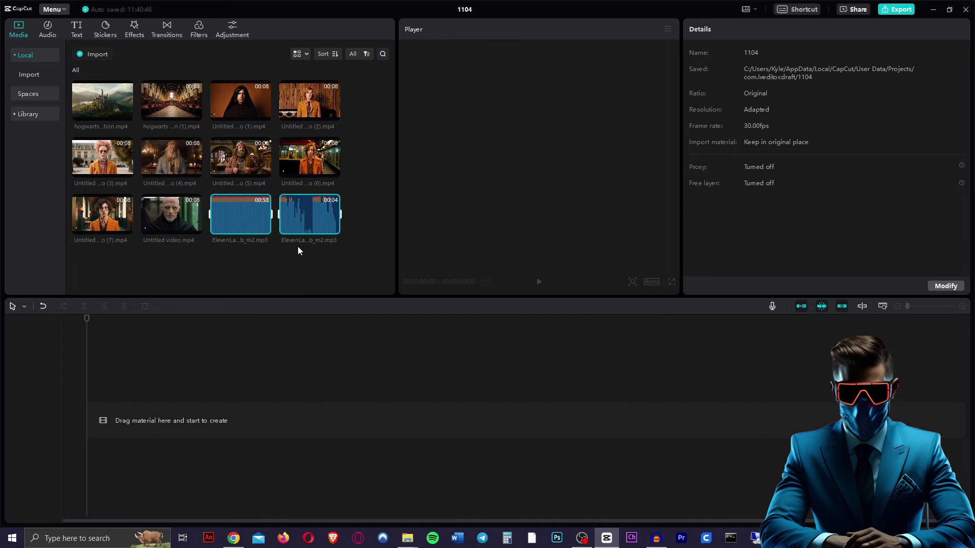
{"action": "left_click", "coordinate": [237, 262]}
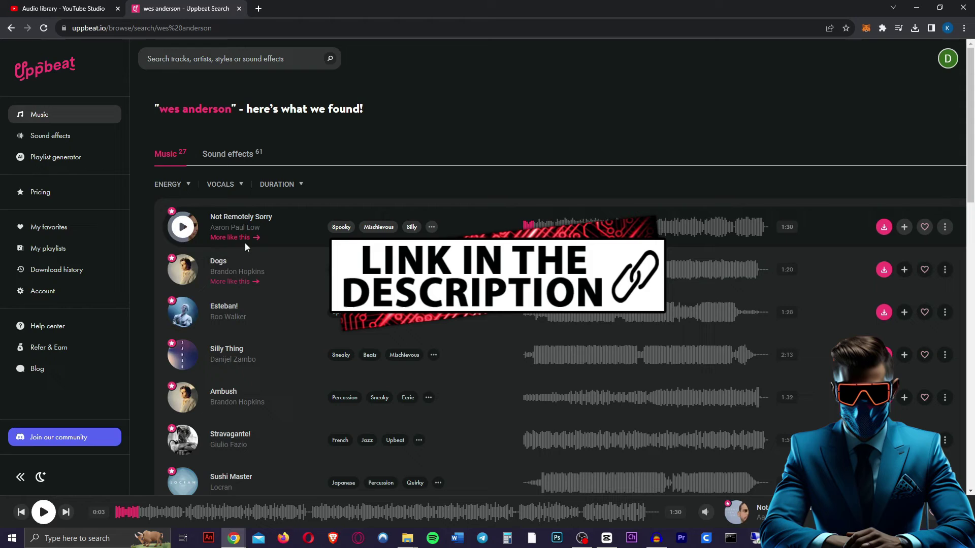
{"action": "left_click", "coordinate": [183, 227]}
{"action": "left_click", "coordinate": [185, 227]}
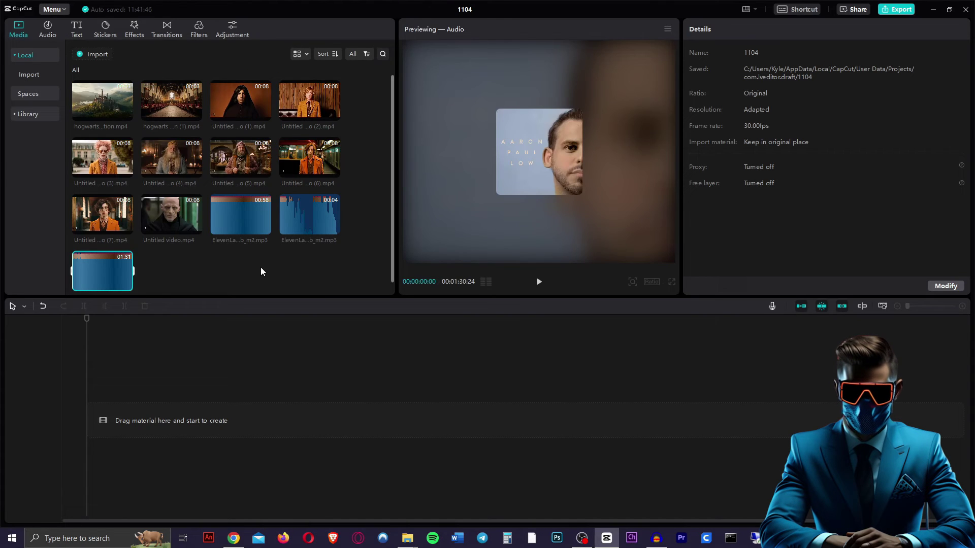
Lay the narration audio on the timeline and the Hogwarts castle clip at the start, undoing an extra placement.
{"action": "left_click_drag", "start_coordinate": [103, 272], "coordinate": [107, 436]}
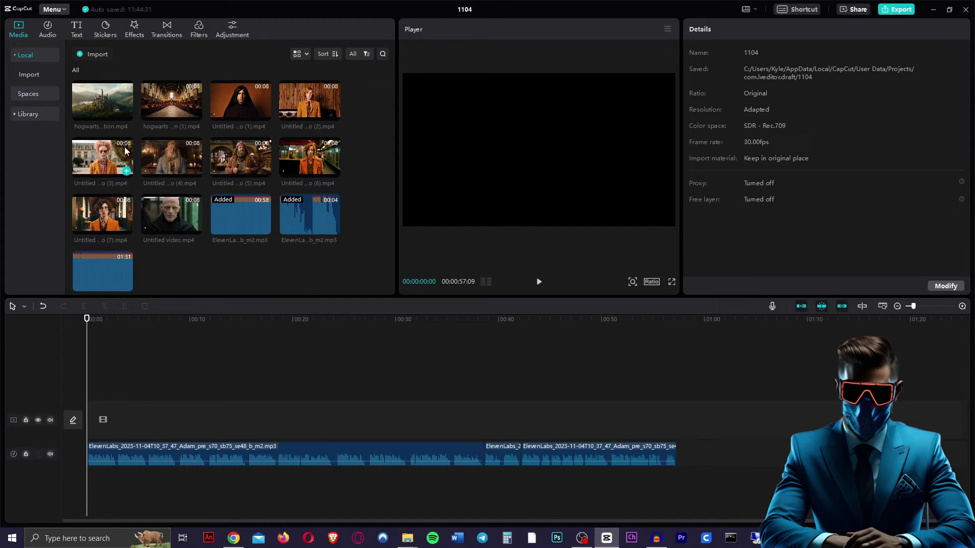
{"action": "left_click_drag", "start_coordinate": [125, 111], "coordinate": [144, 429]}
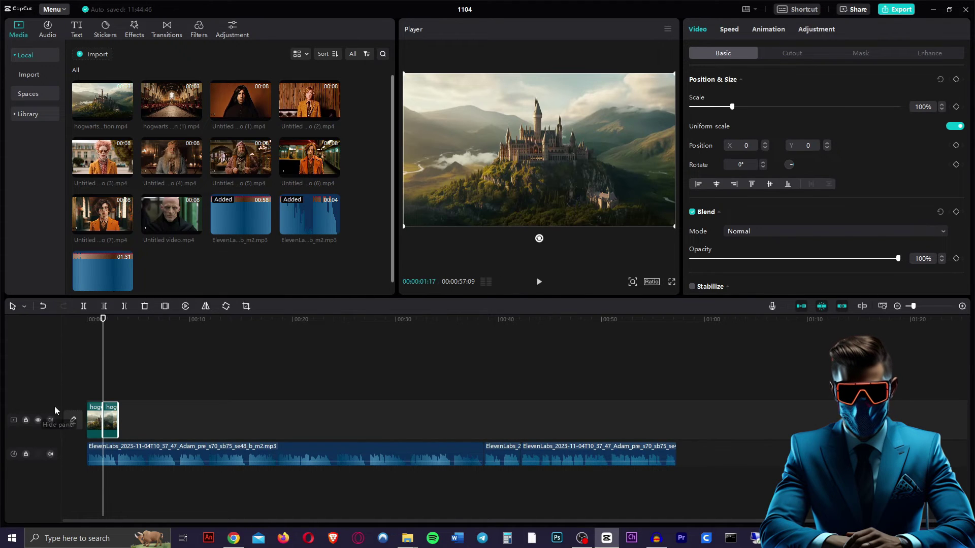
{"action": "key", "text": "ctrl+z"}
{"action": "left_click", "coordinate": [733, 37]}
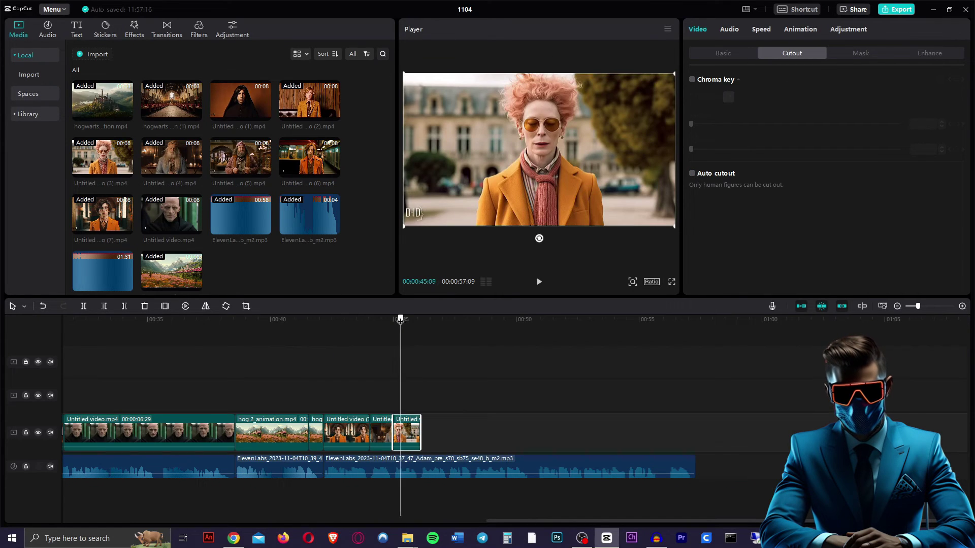
Scrub the trailer preview around 0:45, back to the old wizard shot, then to 0:14.
{"action": "left_click_drag", "start_coordinate": [399, 323], "coordinate": [395, 324]}
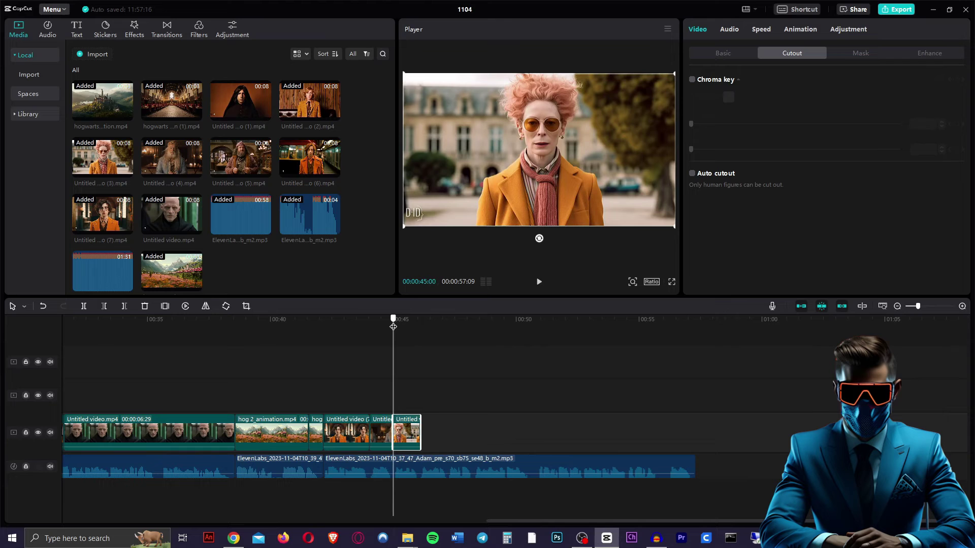
{"action": "left_click", "coordinate": [410, 319]}
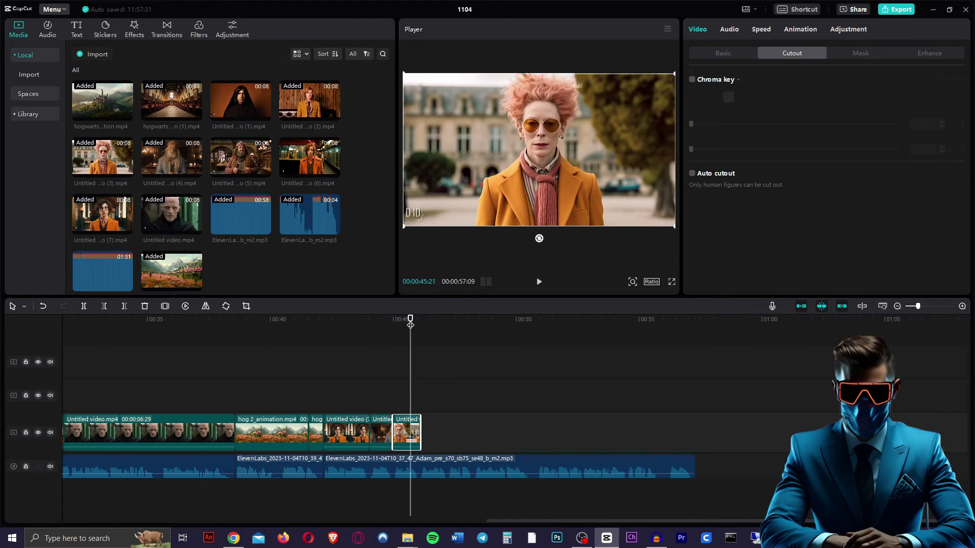
{"action": "left_click_drag", "start_coordinate": [410, 324], "coordinate": [387, 332]}
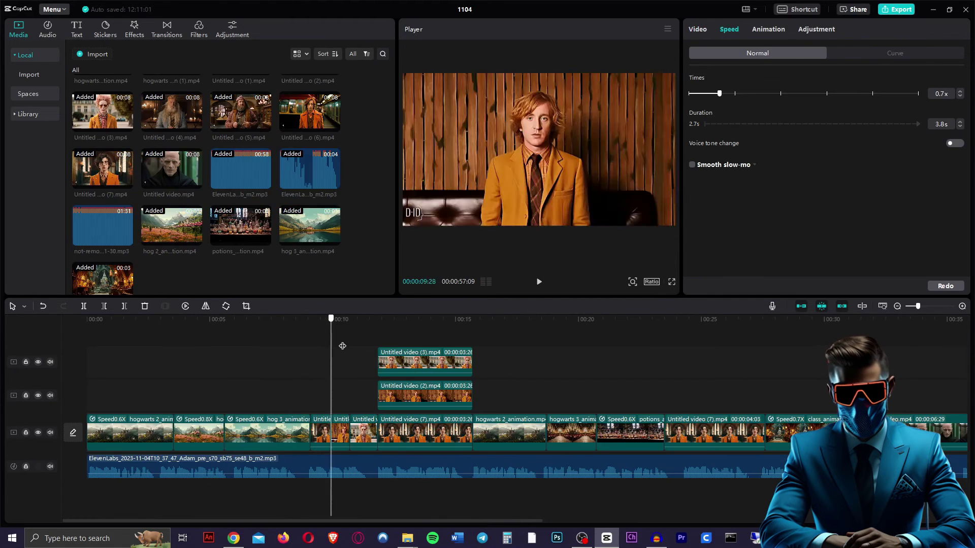
{"action": "left_click_drag", "start_coordinate": [341, 344], "coordinate": [84, 319]}
Put the Not Remotely Sorry music under the narration at -6.3dB, trimmed to the 57-second video.
{"action": "left_click_drag", "start_coordinate": [104, 228], "coordinate": [92, 499]}
{"action": "left_click_drag", "start_coordinate": [846, 82], "coordinate": [783, 82]}
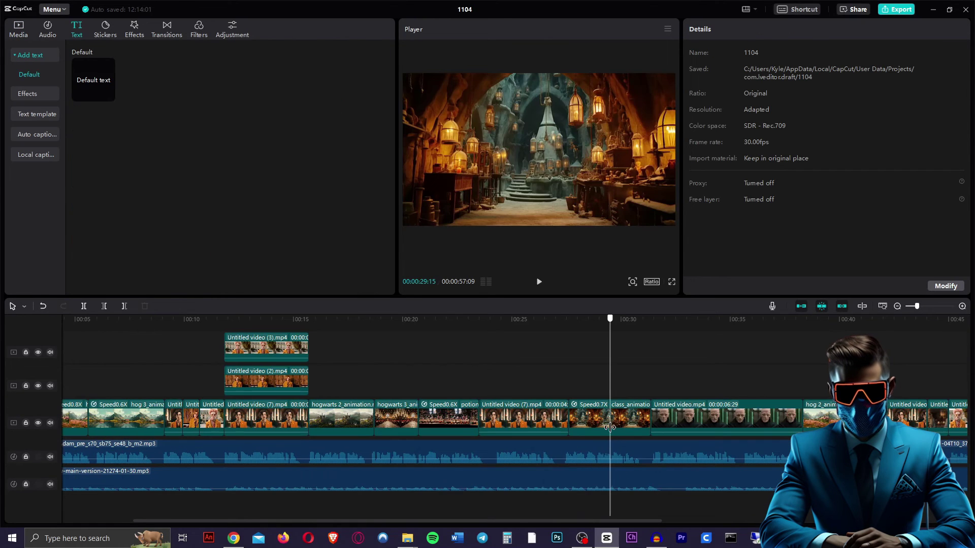
{"action": "left_click_drag", "start_coordinate": [609, 427], "coordinate": [599, 427]}
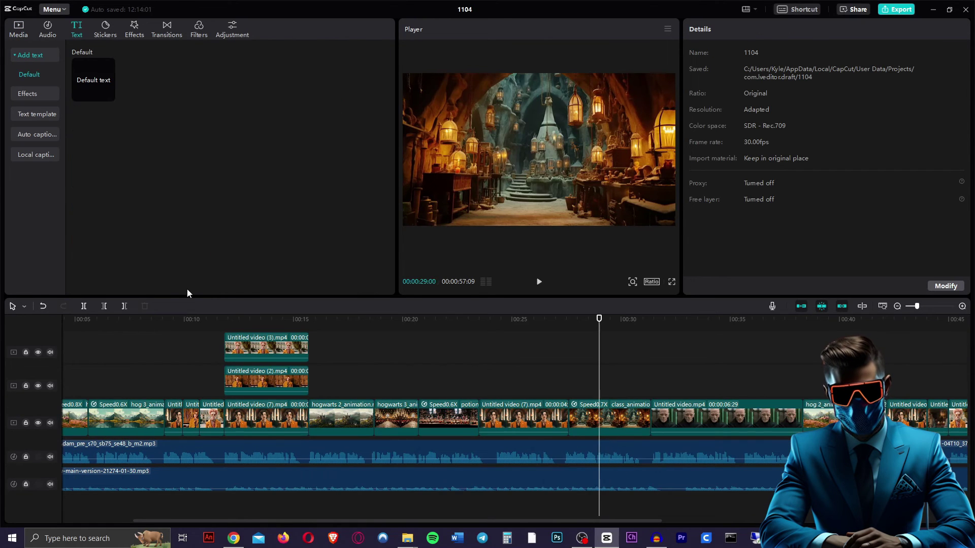
{"action": "left_click_drag", "start_coordinate": [596, 323], "coordinate": [861, 325]}
{"action": "left_click_drag", "start_coordinate": [924, 341], "coordinate": [374, 369]}
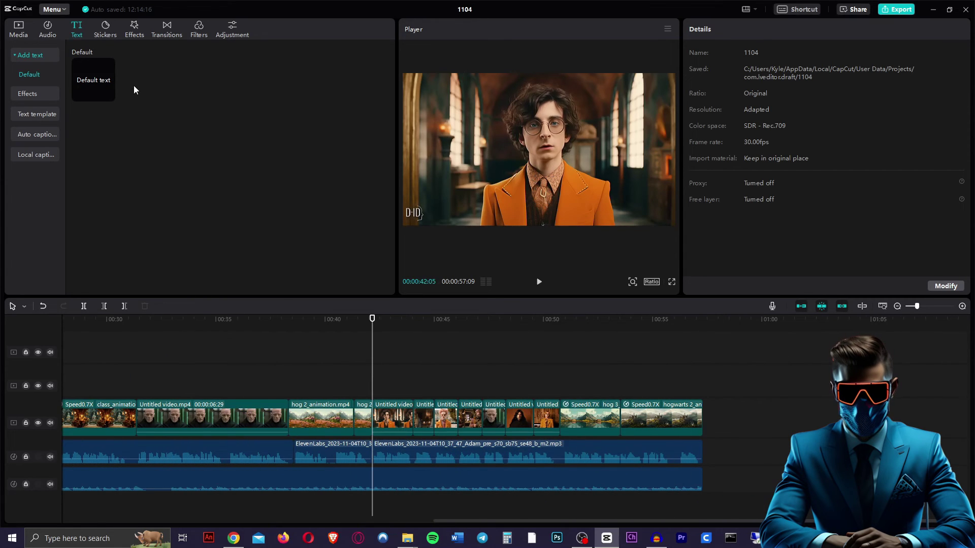
Add a Default text title at 0:42 in ZY-Lightning, at the frame bottom, with the white preset style.
{"action": "left_click_drag", "start_coordinate": [114, 101], "coordinate": [380, 387]}
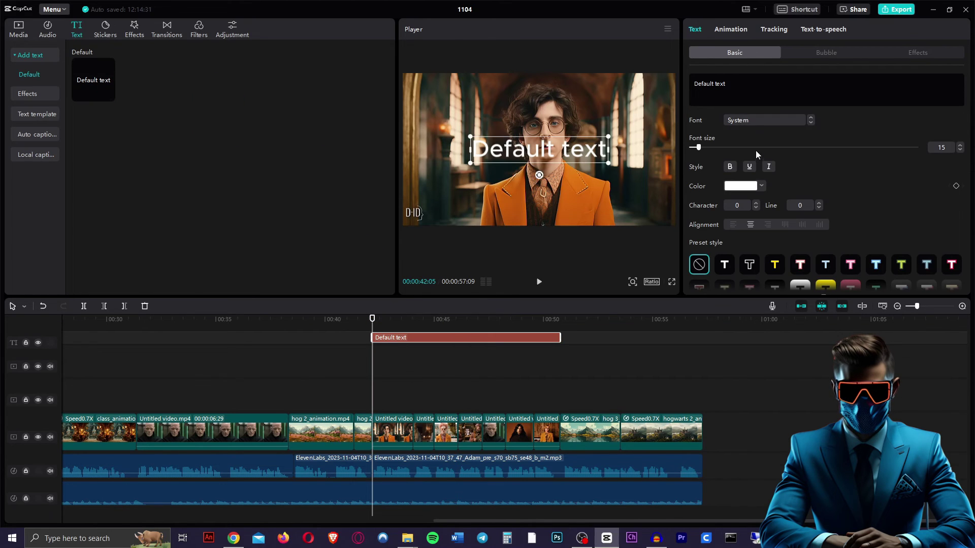
{"action": "left_click", "coordinate": [746, 119]}
{"action": "left_click", "coordinate": [759, 171]}
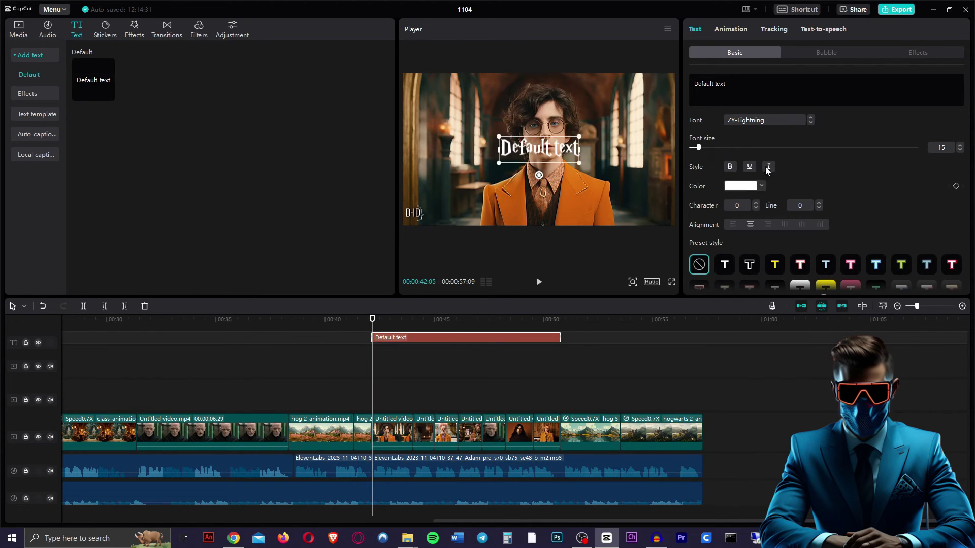
{"action": "left_click_drag", "start_coordinate": [541, 162], "coordinate": [550, 223]}
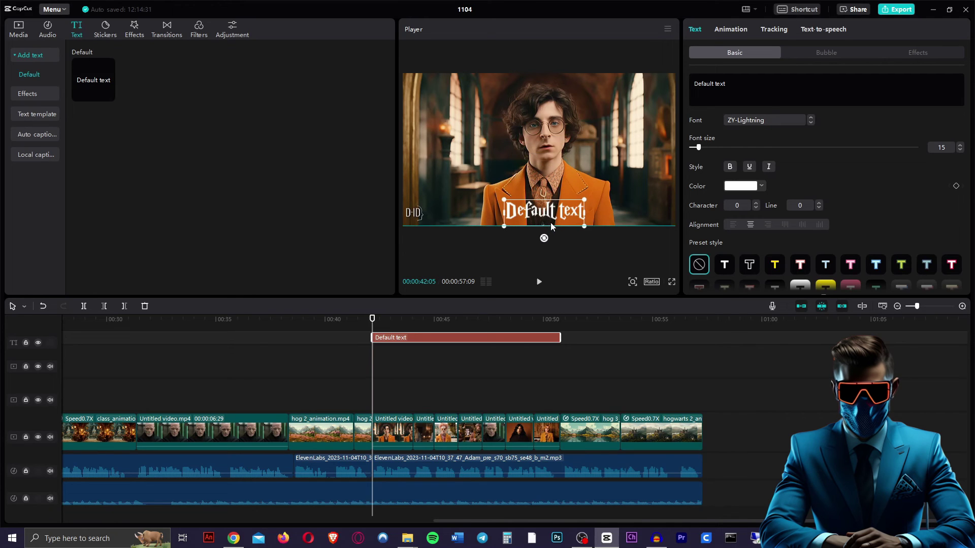
{"action": "left_click", "coordinate": [725, 264]}
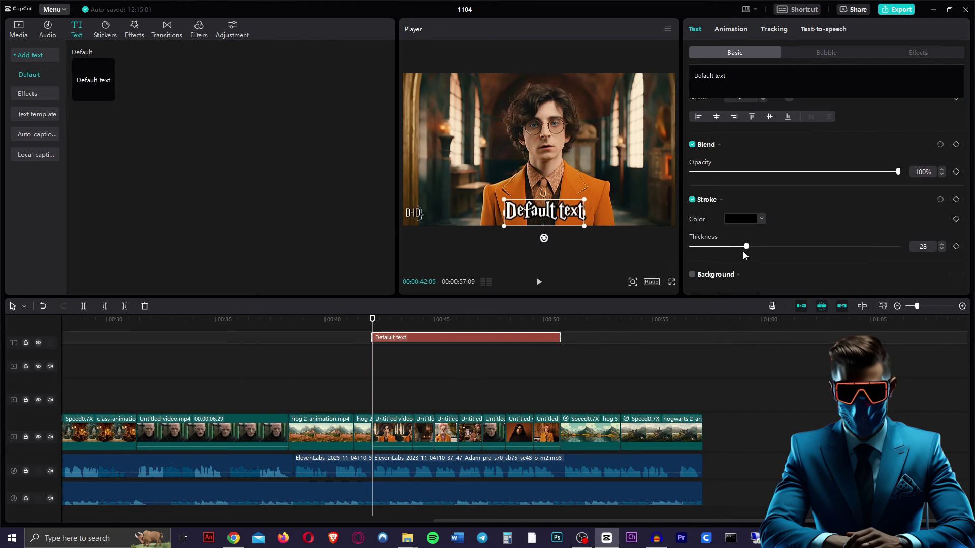
{"action": "left_click", "coordinate": [385, 332]}
{"action": "left_click_drag", "start_coordinate": [384, 333], "coordinate": [507, 332]}
Split the title at 0:44 to rename pieces with actor names, and raise the 'Coming soon' title at 0:56.
{"action": "key", "text": "ctrl+b"}
{"action": "key", "text": "ctrl+b"}
{"action": "key", "text": "ctrl+b"}
{"action": "key", "text": "ctrl+b"}
{"action": "key", "text": "ctrl+b"}
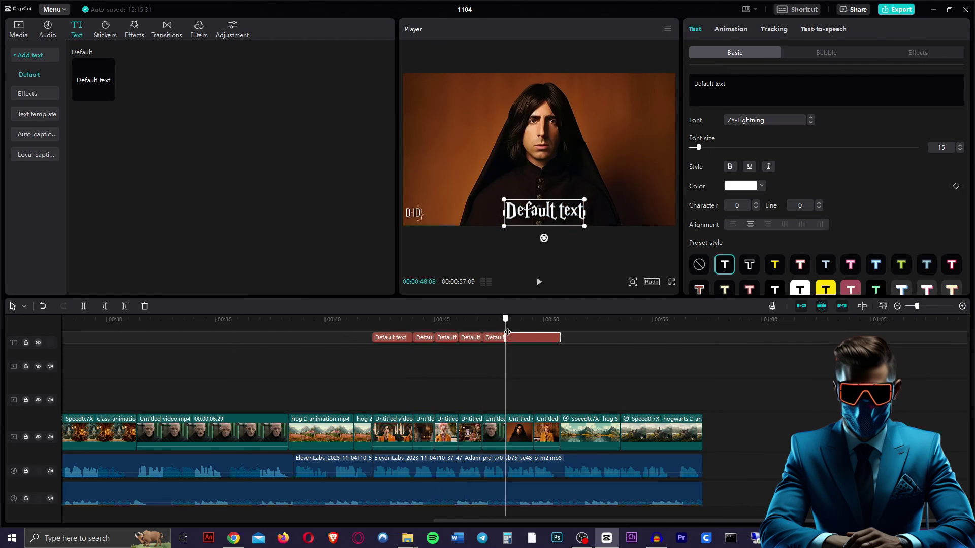
{"action": "left_click", "coordinate": [385, 337]}
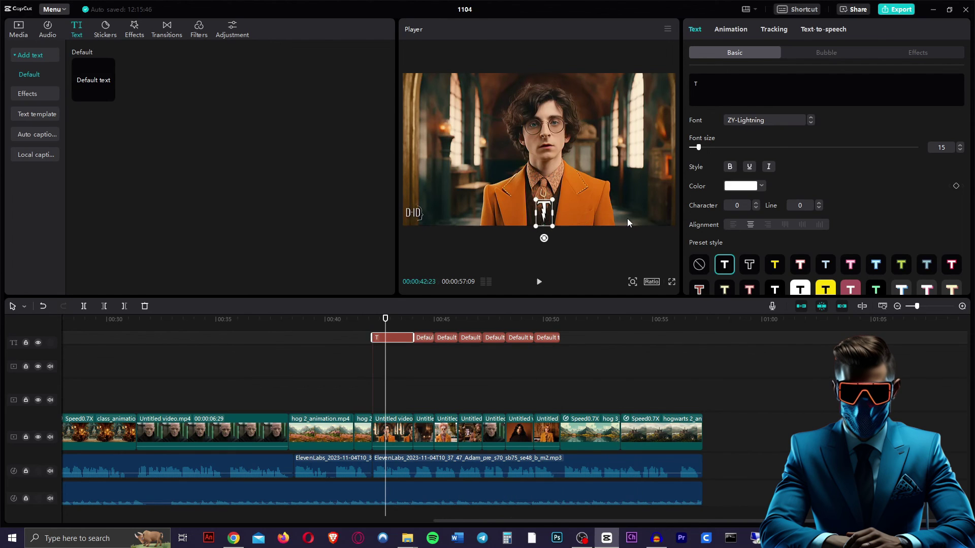
{"action": "type", "text": "im"}
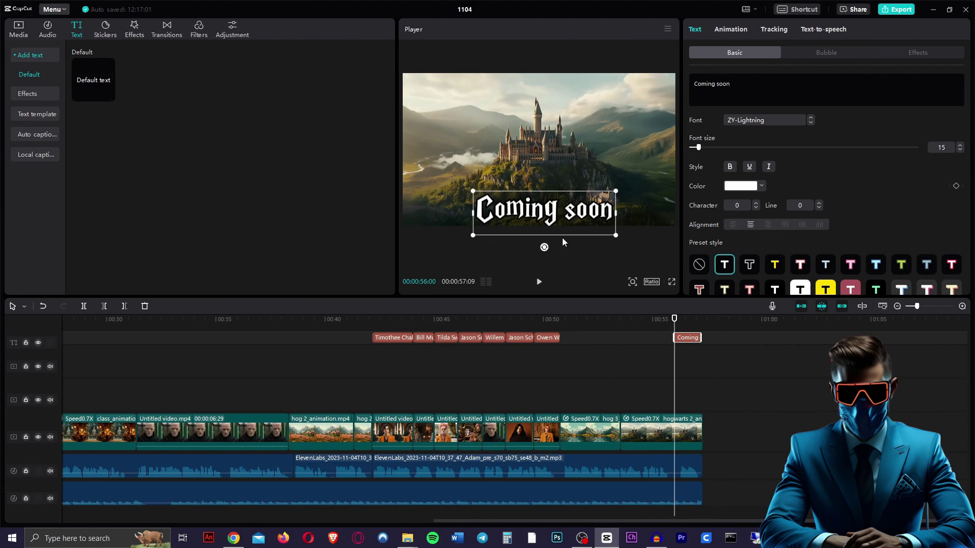
{"action": "left_click_drag", "start_coordinate": [587, 229], "coordinate": [582, 171]}
{"action": "left_click_drag", "start_coordinate": [674, 319], "coordinate": [8, 324]}
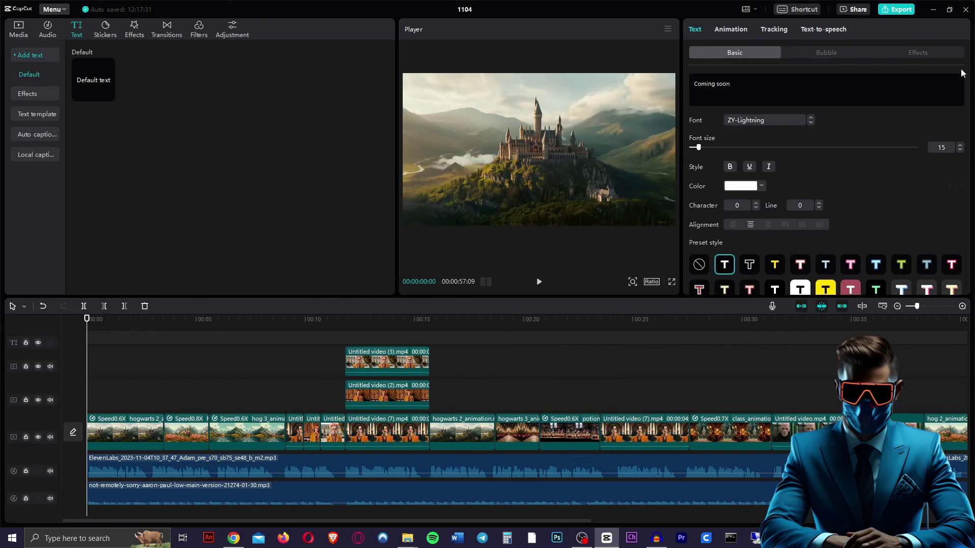
Open the Export dialog for project 1104 set to 1080P, H.264, mp4 at 30fps.
{"action": "left_click", "coordinate": [897, 9]}
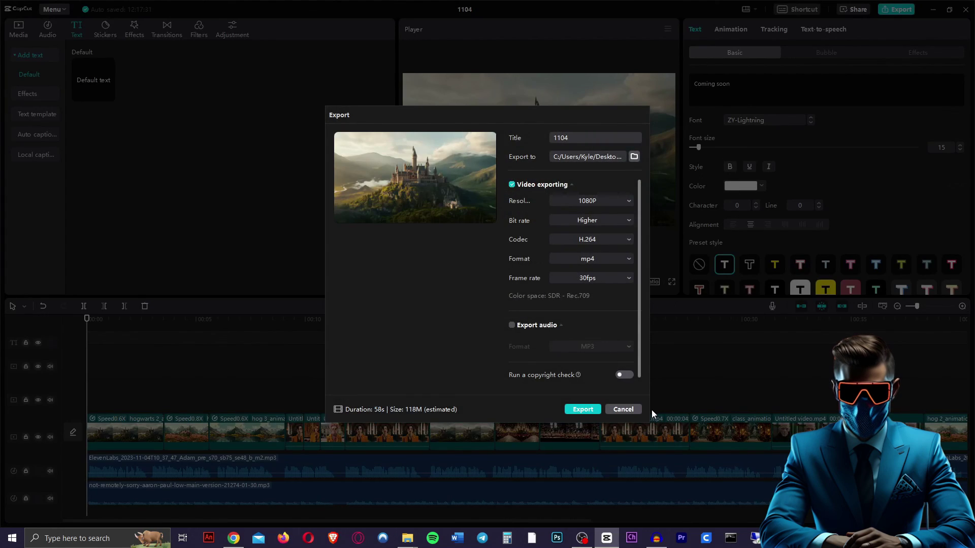